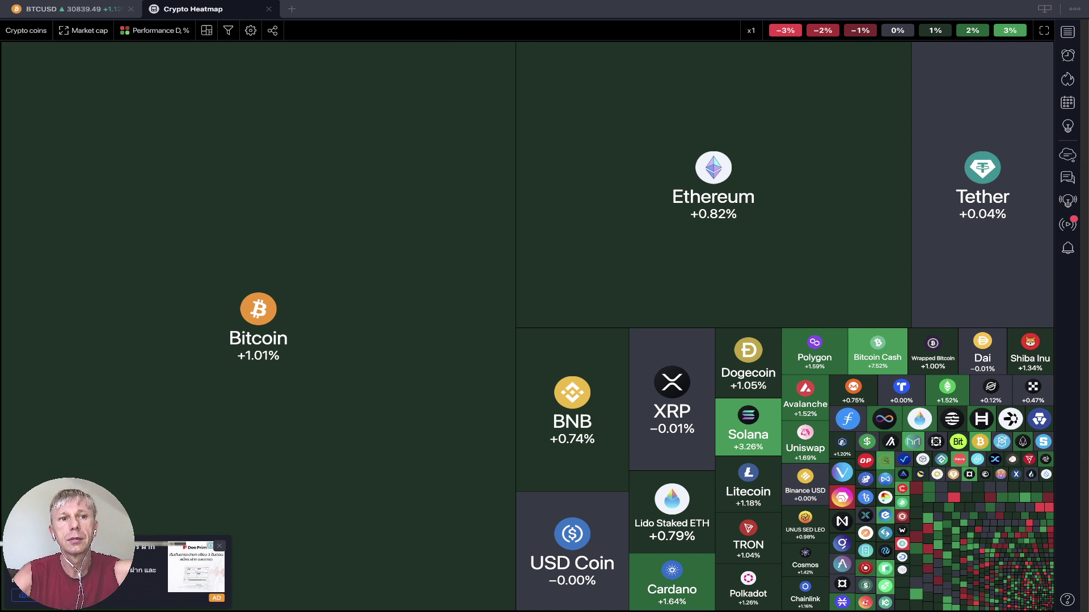
- Close the Crypto Heatmap and examine the daily BTCUSD price action and buy/sell signals from March to July
left_click(268, 8)
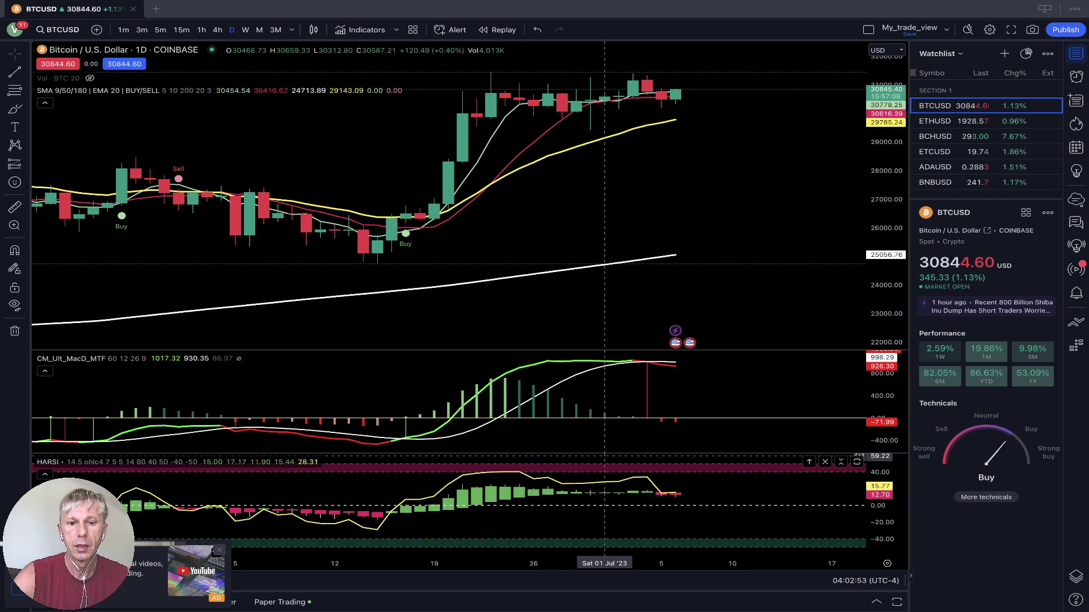
scroll(518, 343, "left", 5)
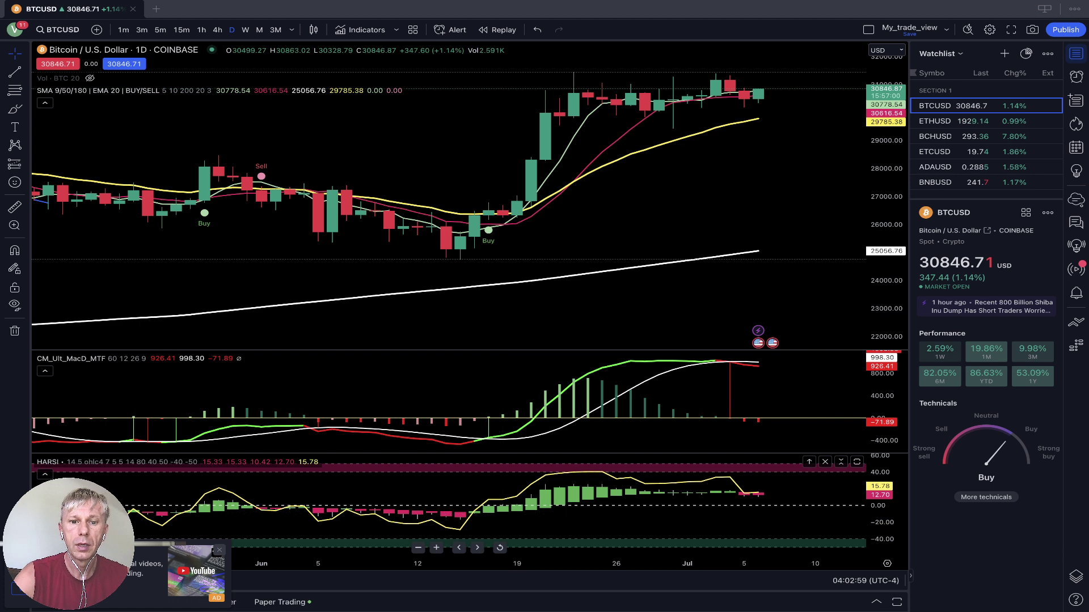
left_click(436, 547)
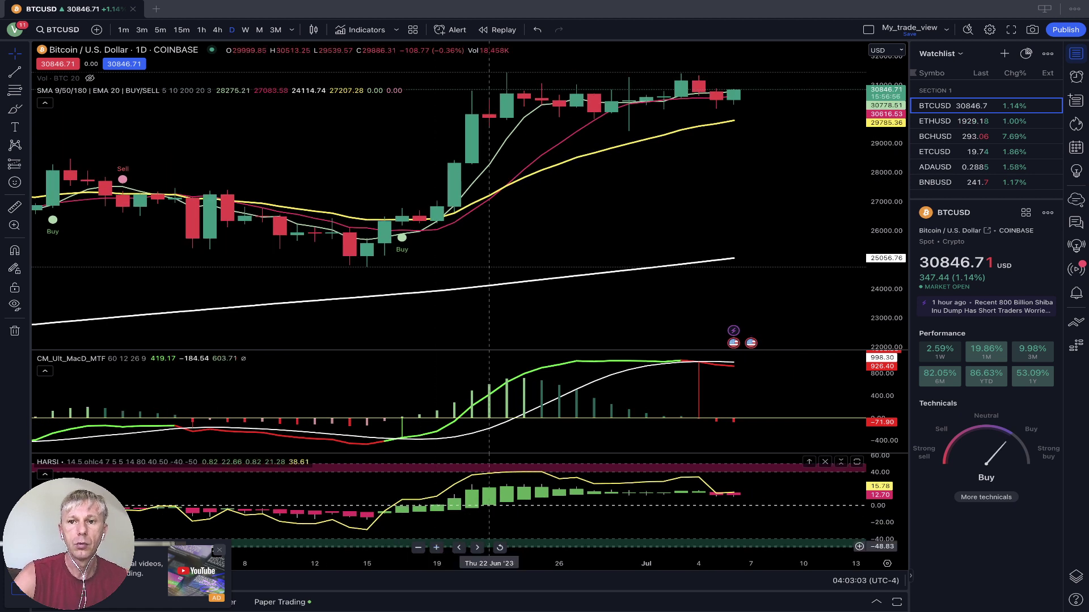
left_click(499, 547)
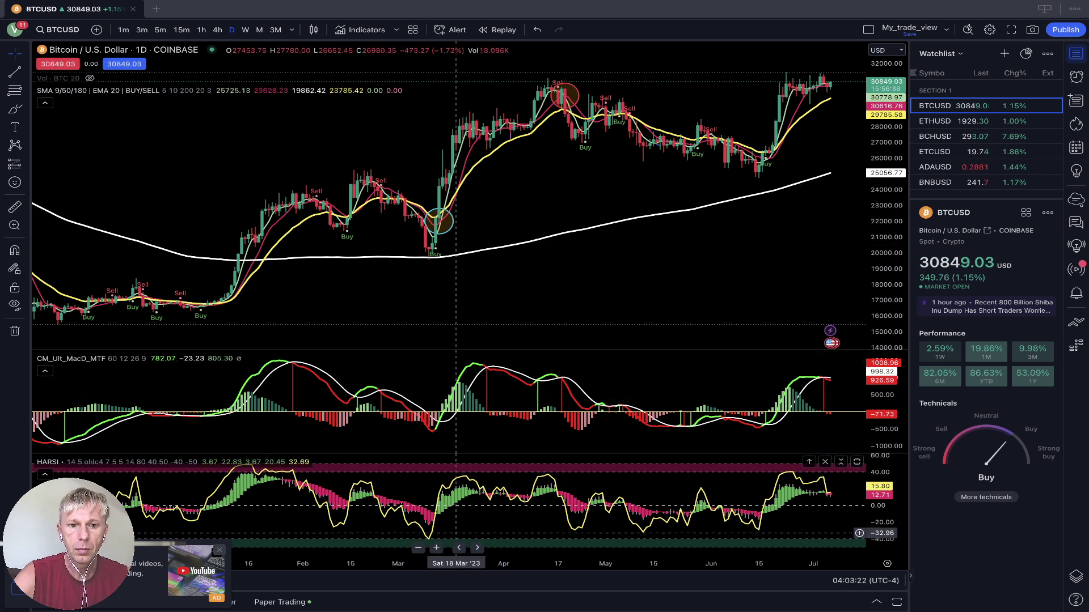
left_click(436, 548)
left_click(436, 547)
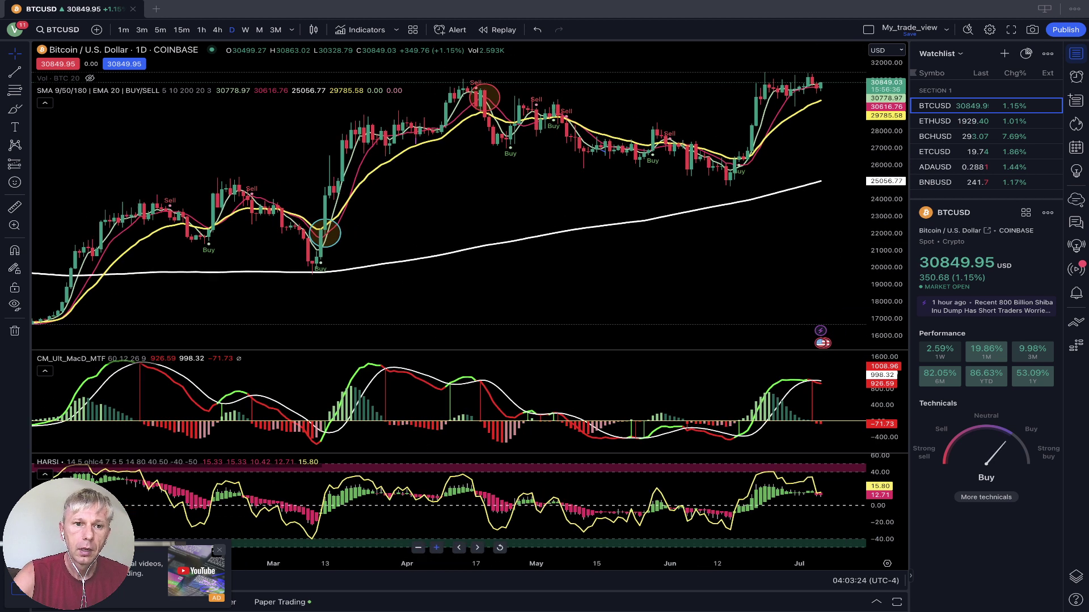
left_click(436, 547)
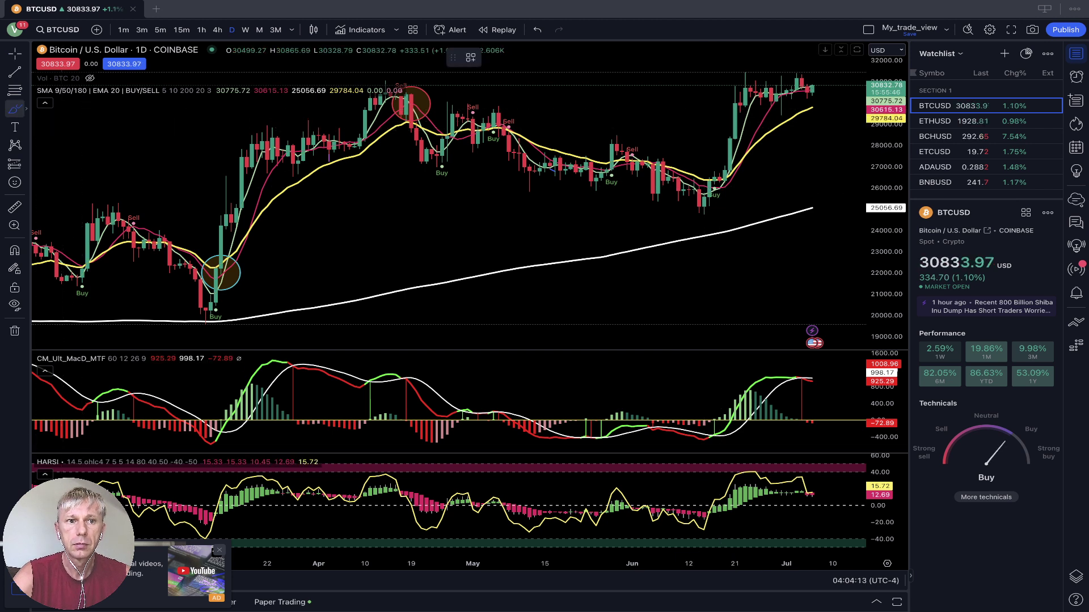
- Draw a circle around the mid-June buy signal on the daily BTCUSD chart
left_click(25, 107)
left_click(61, 174)
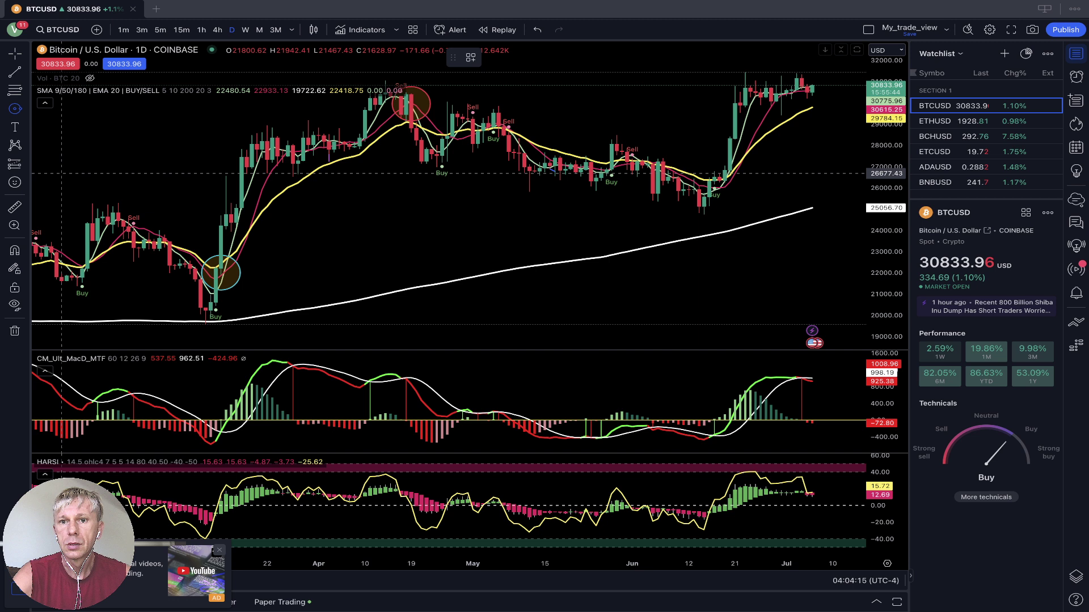
left_click(719, 187)
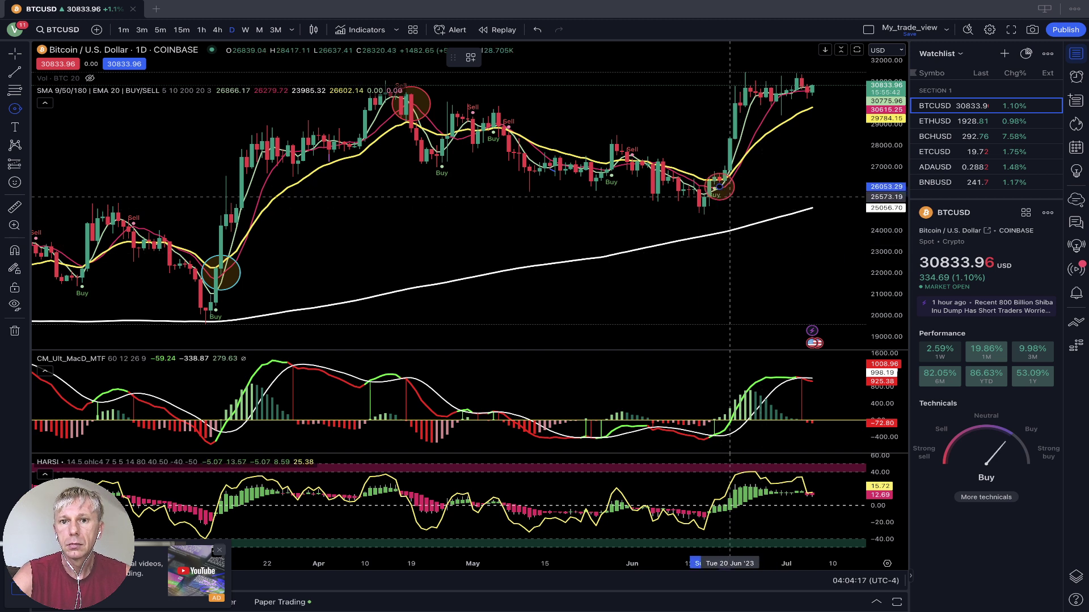
left_click(735, 203)
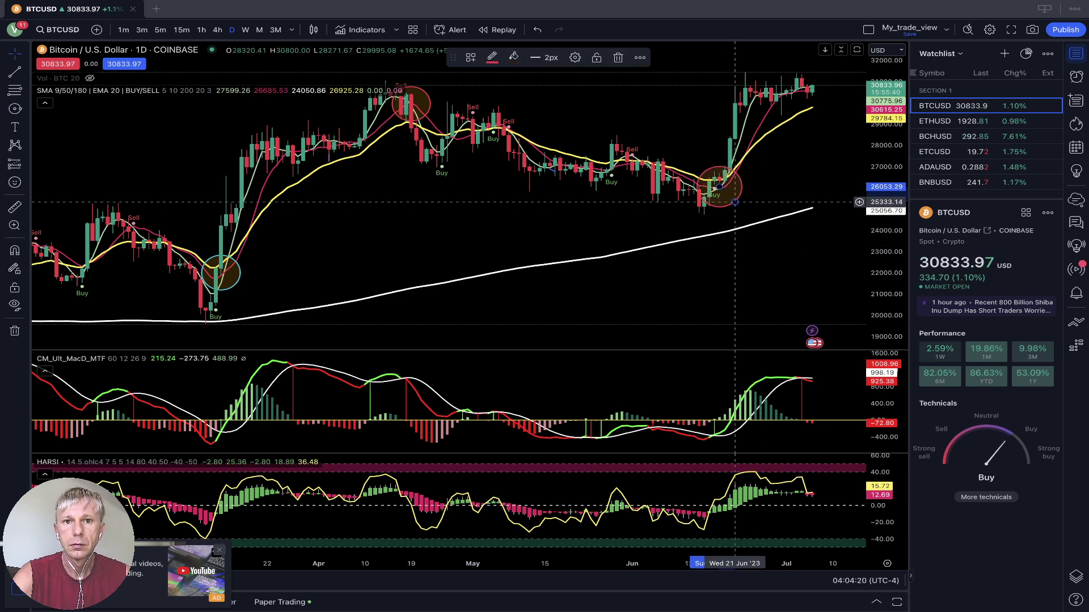
left_click(729, 202)
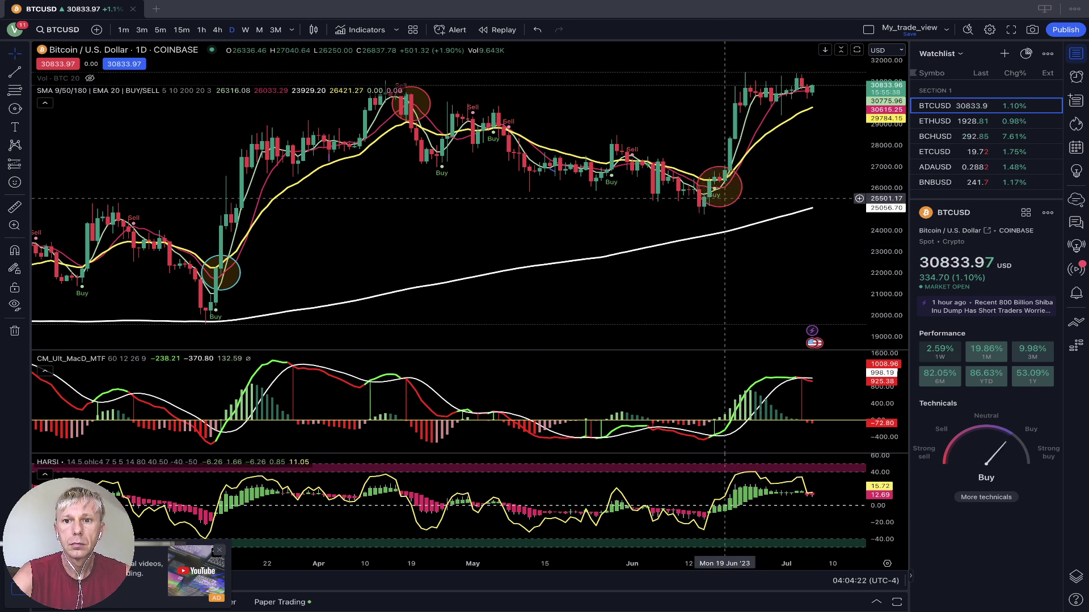
- Set the border colour of the circle around the mid-June buy signal to light green
left_click(724, 204)
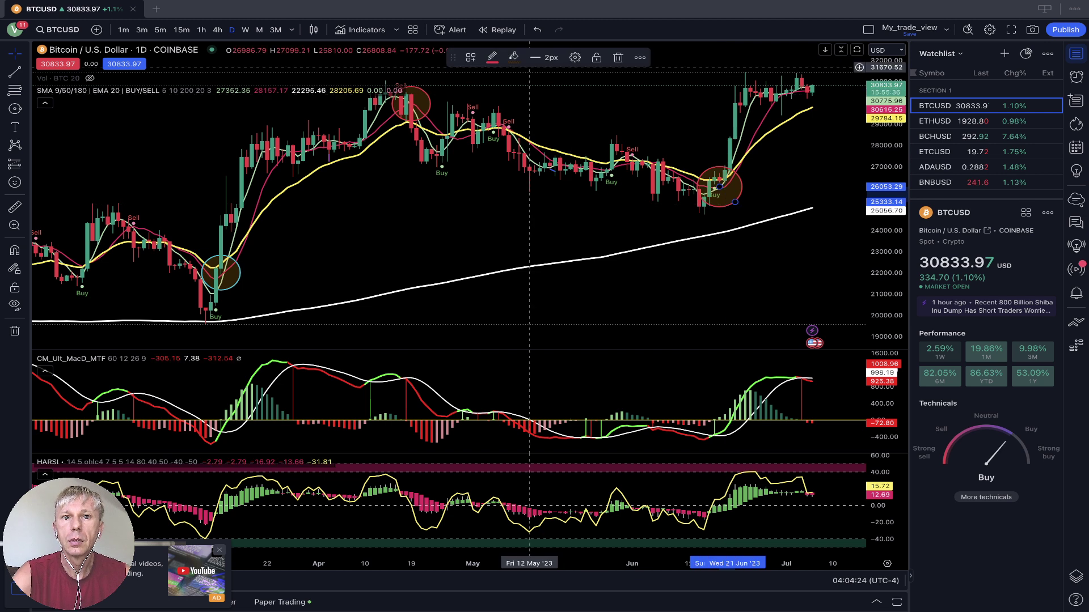
left_click(492, 57)
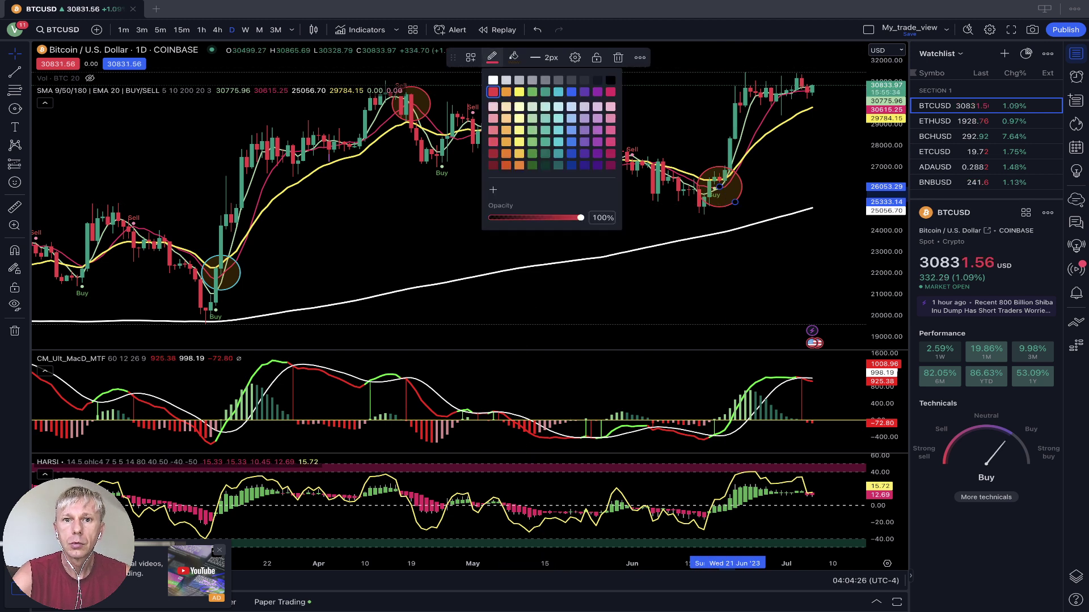
left_click(534, 193)
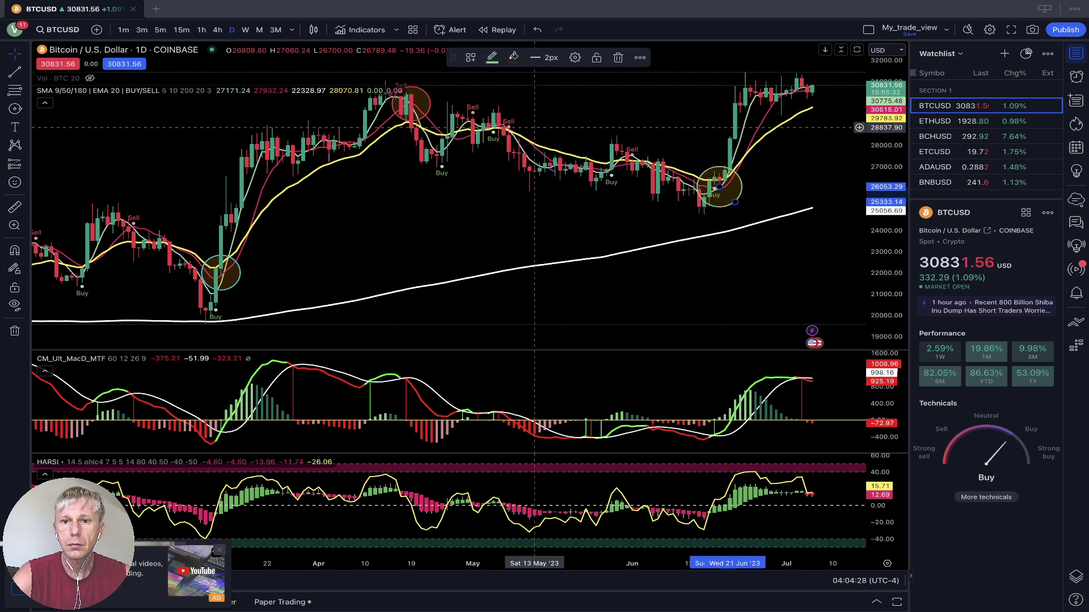
left_click(662, 196)
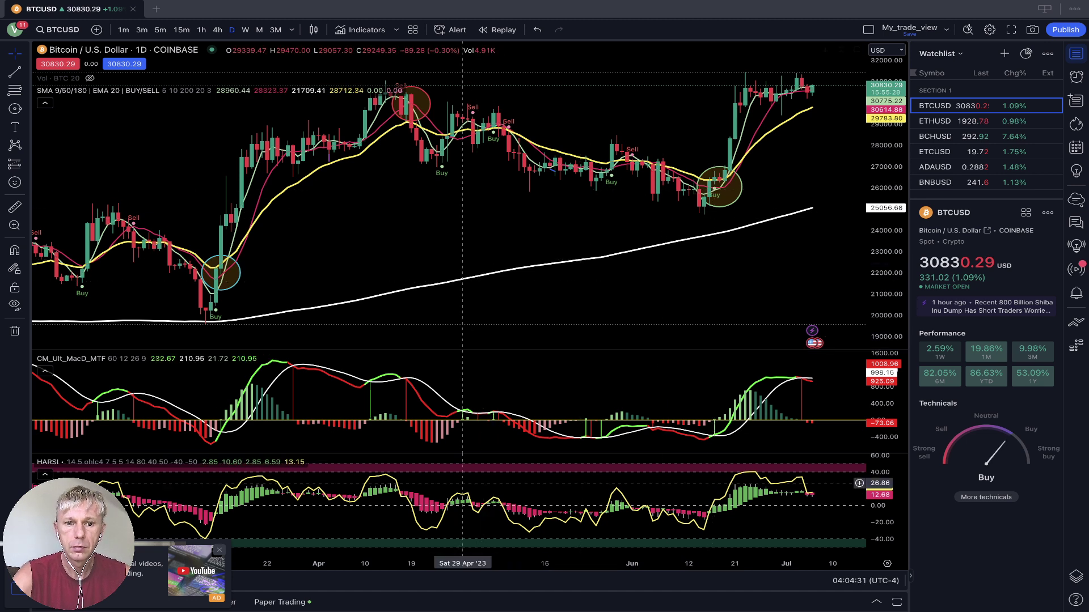
- Examine the circled June buy signal and the following candles up close on the daily BTCUSD chart
left_click(436, 547)
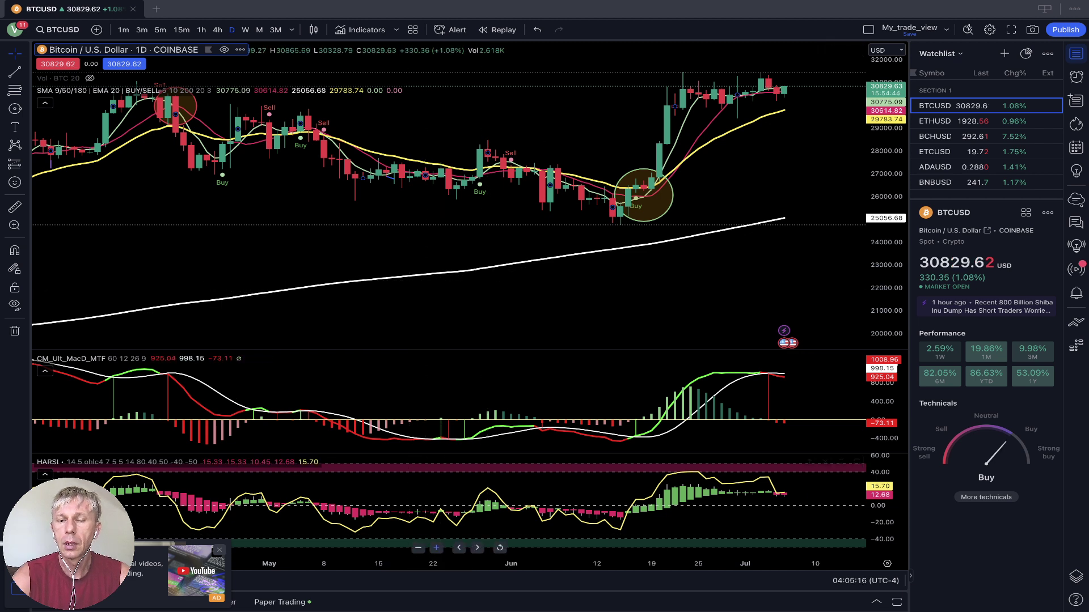
left_click(436, 548)
left_click(436, 548)
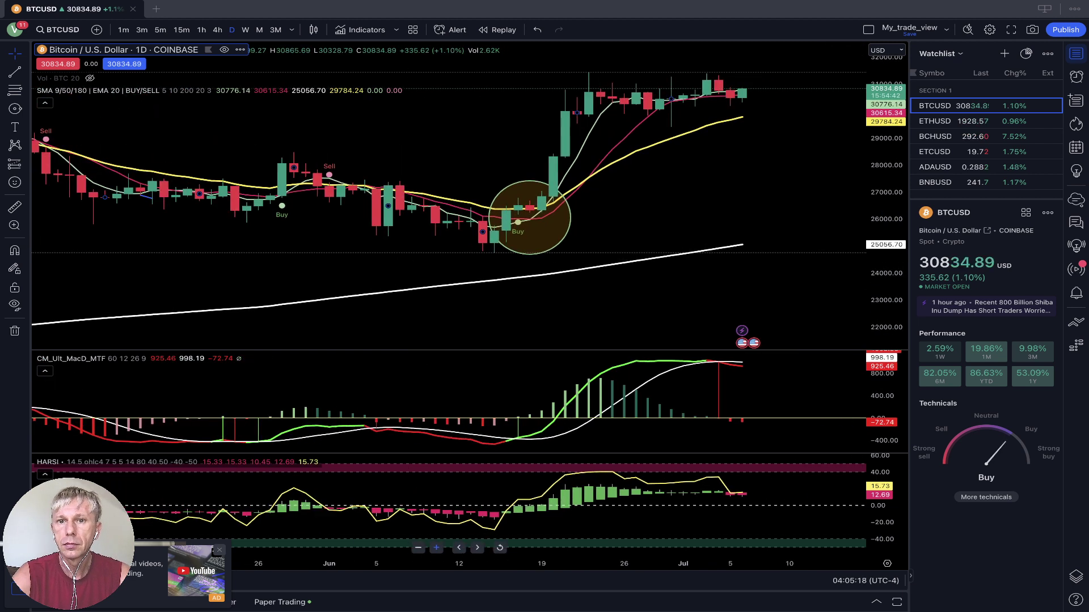
left_click(436, 547)
left_click(436, 548)
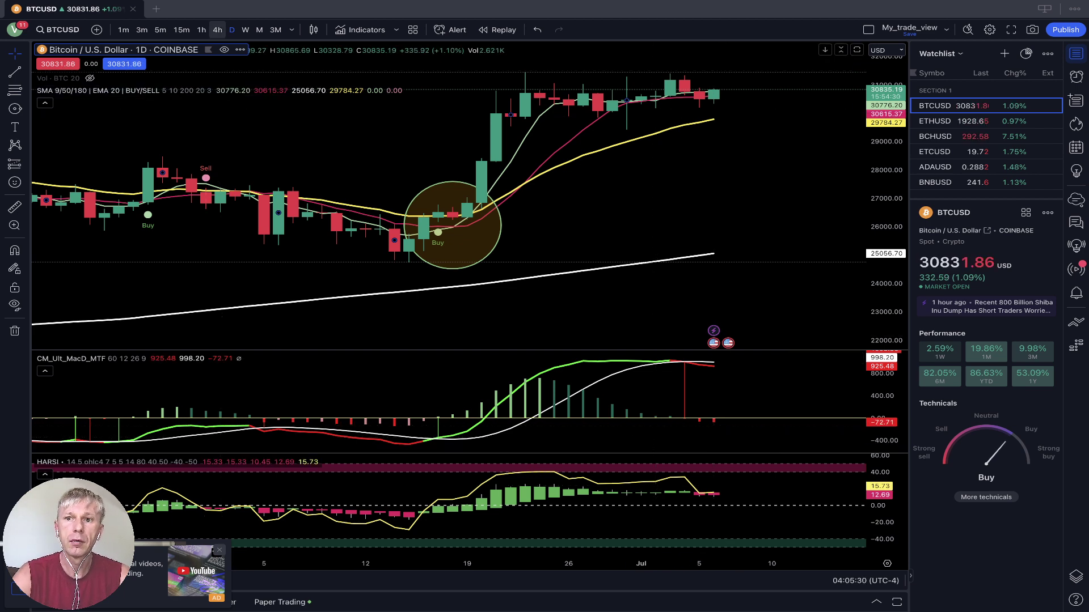
- Review the latest BTCUSD candles and indicators on the 4-hour and 1-hour timeframes
left_click(217, 29)
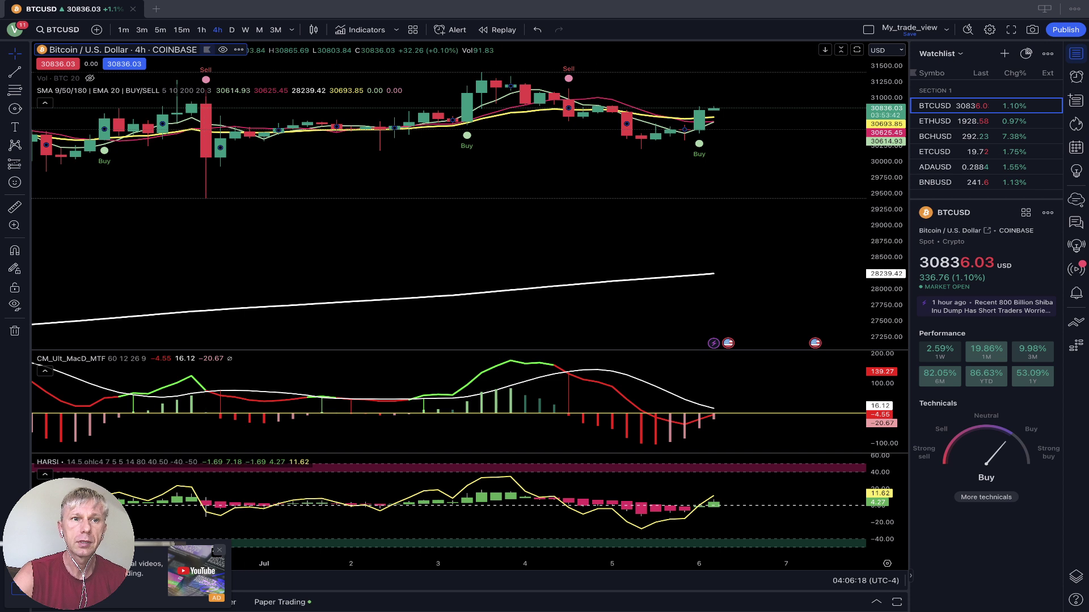
left_click(201, 29)
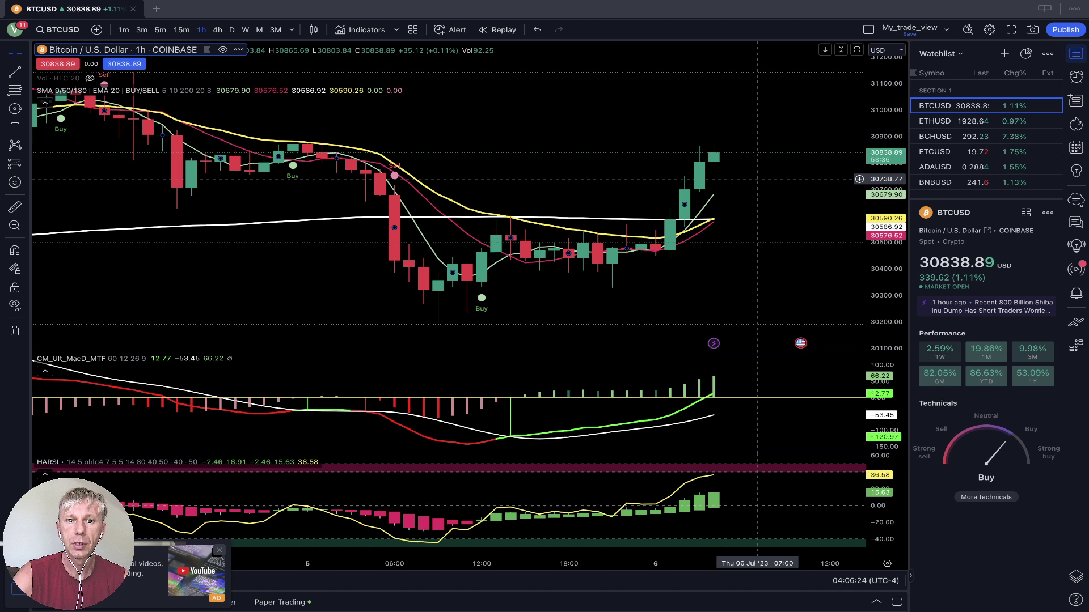
scroll(670, 241, "left", 3)
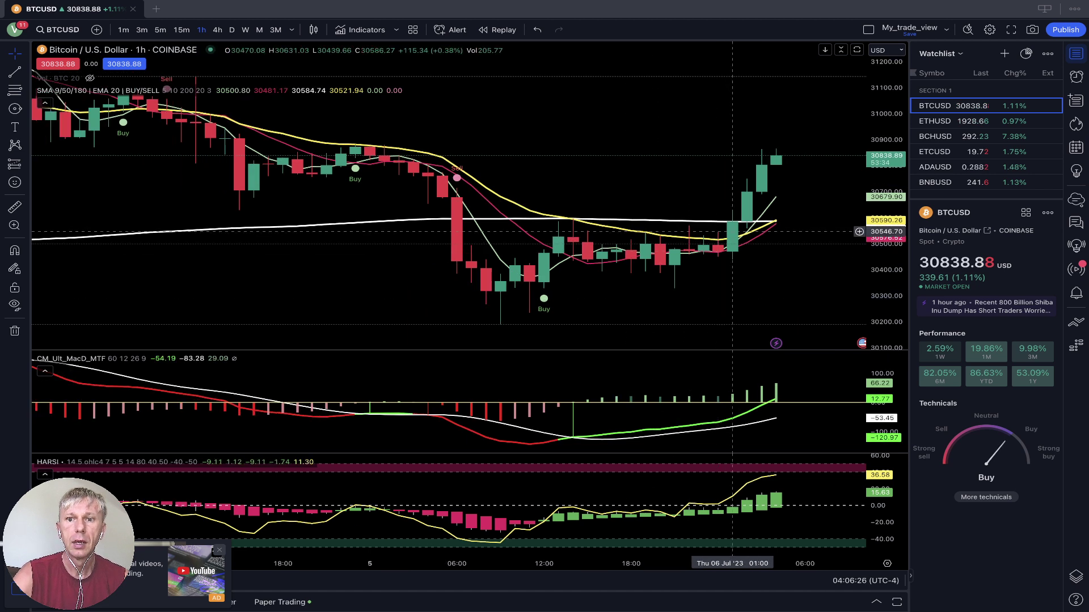
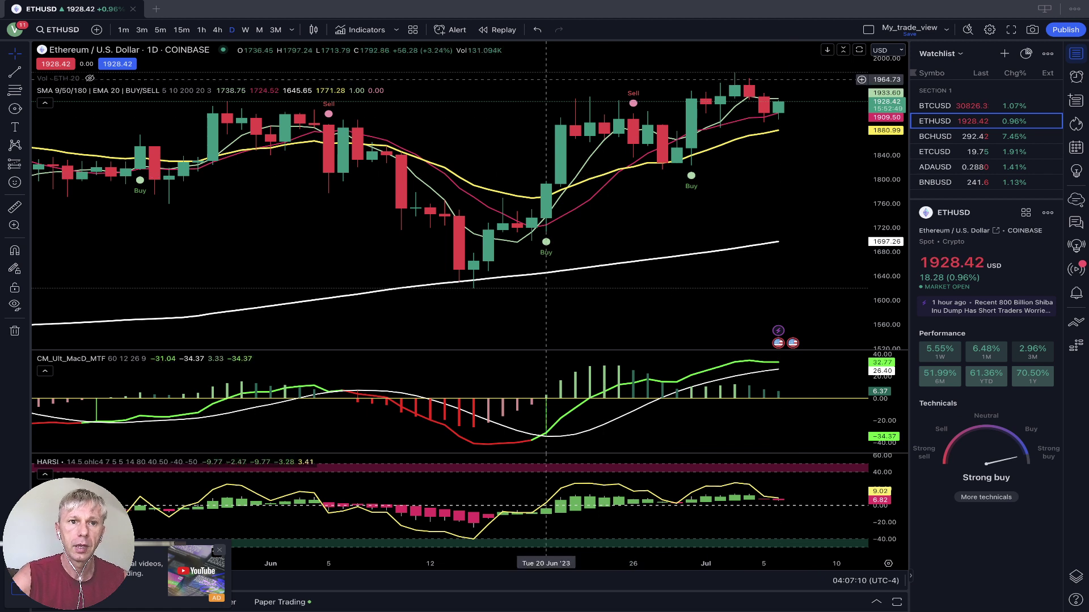
- Show ETHUSD on the 4-hour timeframe and compare it with the BTCUSD chart
left_click(217, 29)
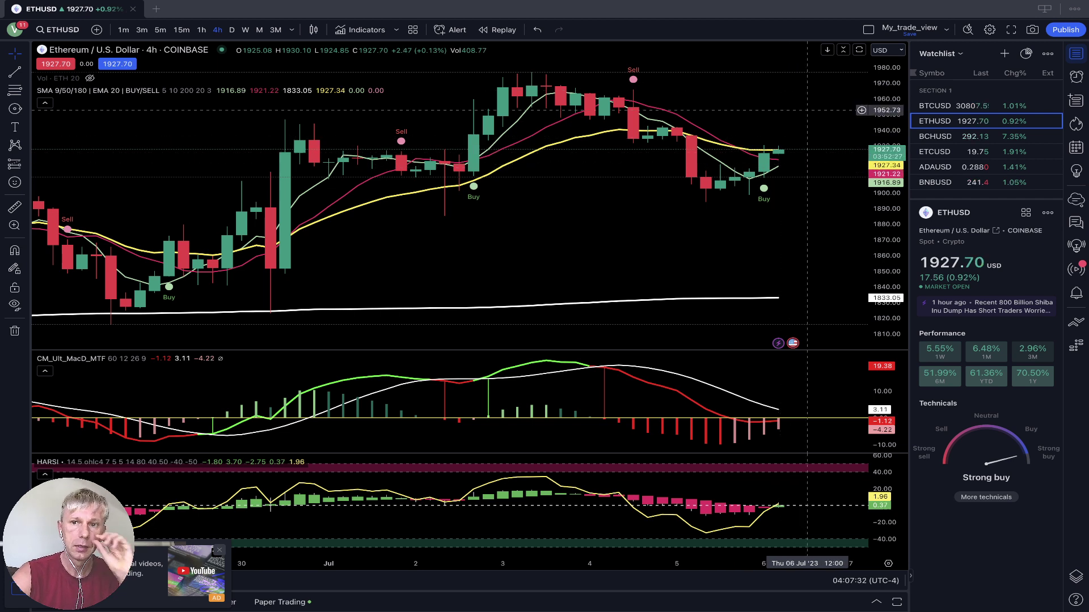
left_click(936, 106)
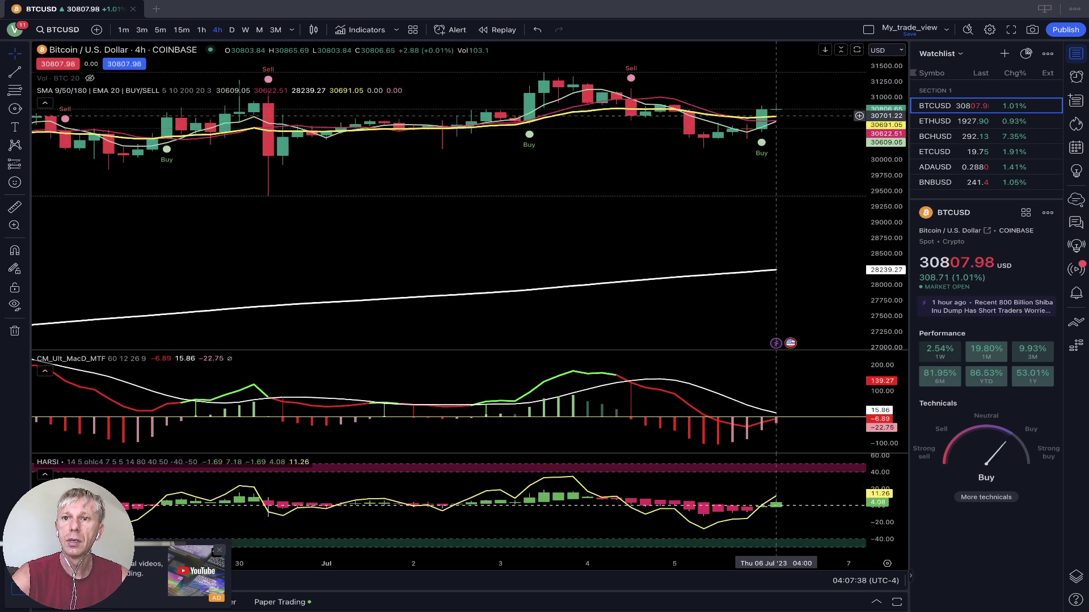
left_click(935, 120)
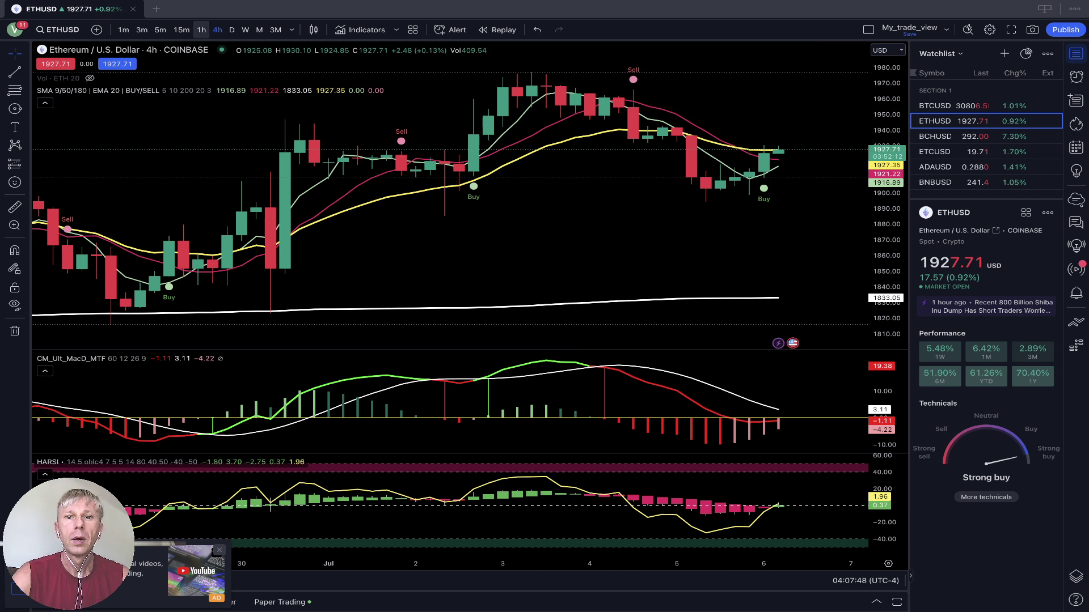
- Show ETHUSD on the 1-hour timeframe and compare it with the BTCUSD chart
left_click(202, 29)
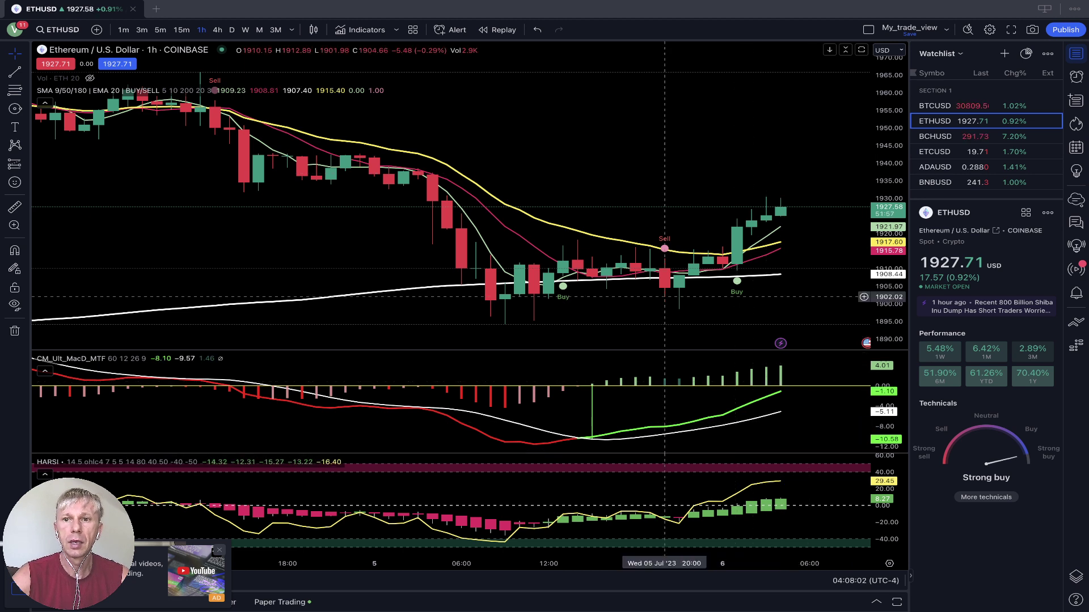
left_click(936, 105)
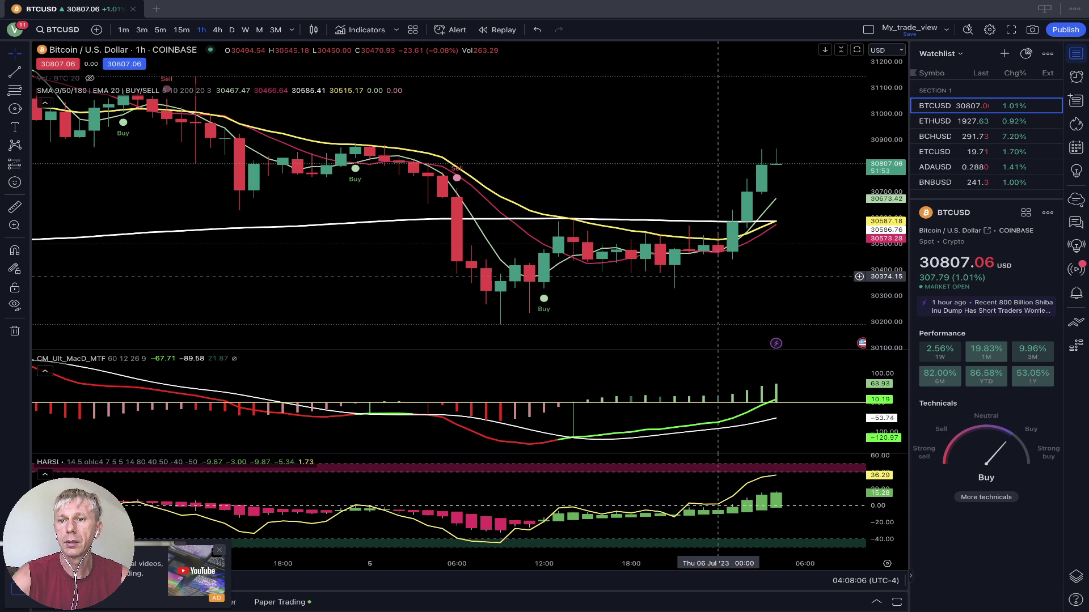
left_click(936, 120)
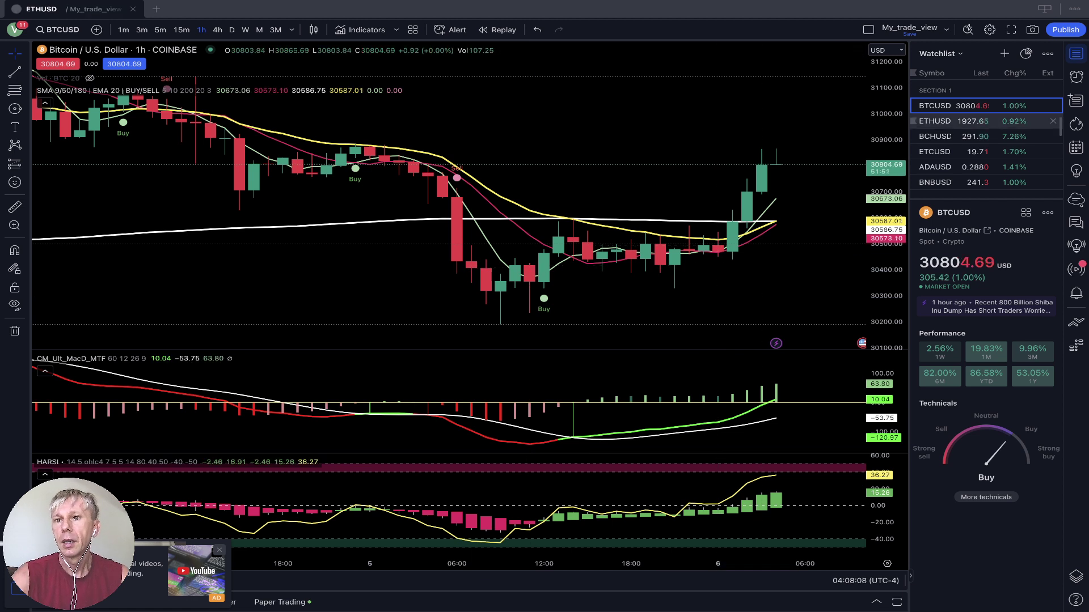
- Review the BCHUSD chart on the 1-hour, 4-hour and daily timeframes
left_click(936, 136)
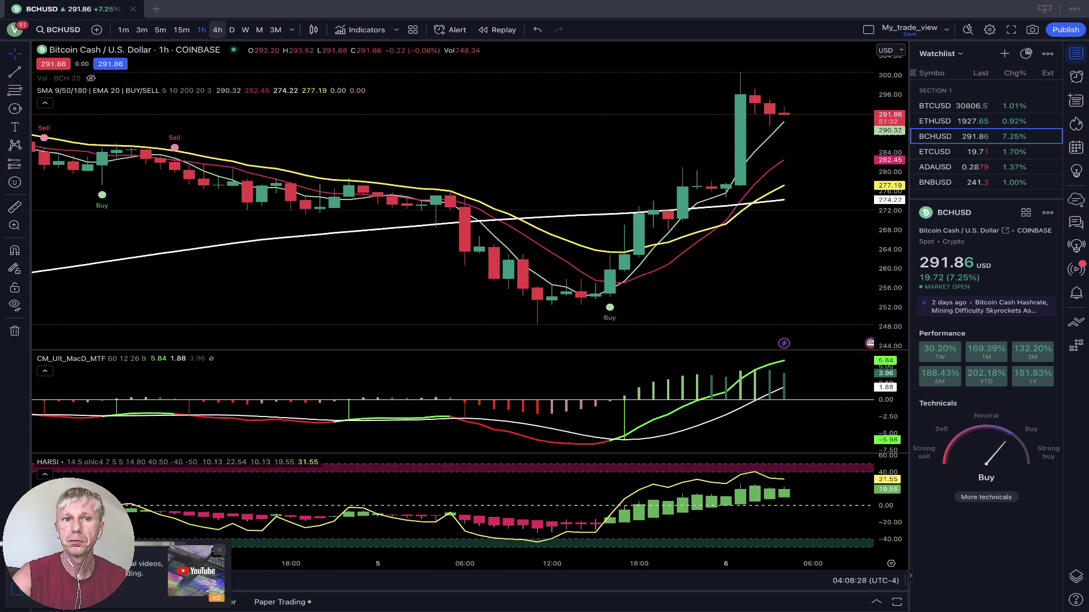
left_click(218, 29)
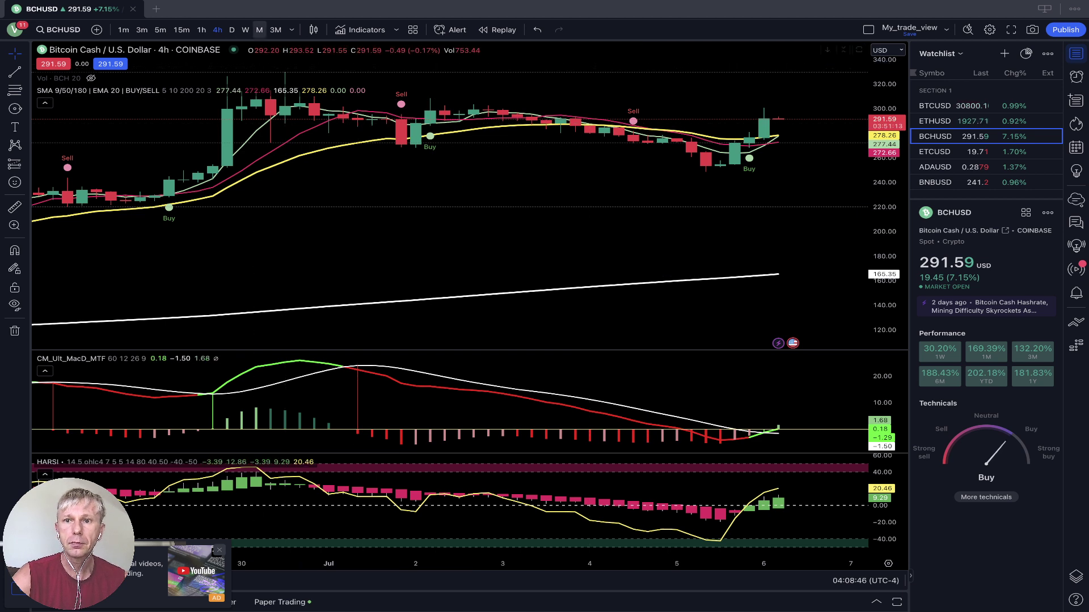
left_click(232, 30)
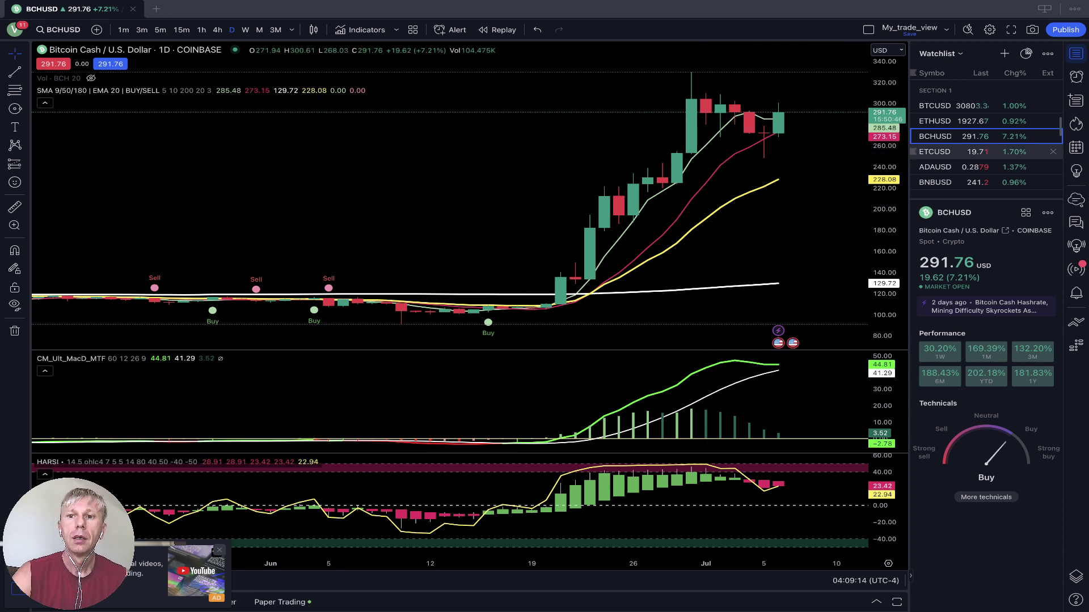
- Review the ETCUSD chart on the daily, 4-hour and 1-hour timeframes
left_click(964, 152)
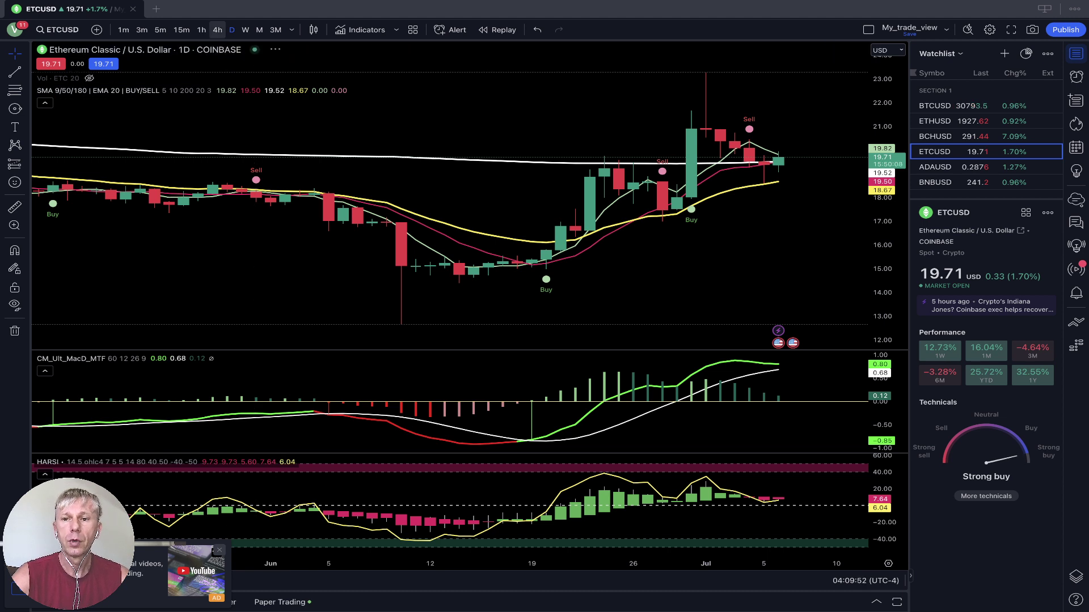
left_click(217, 29)
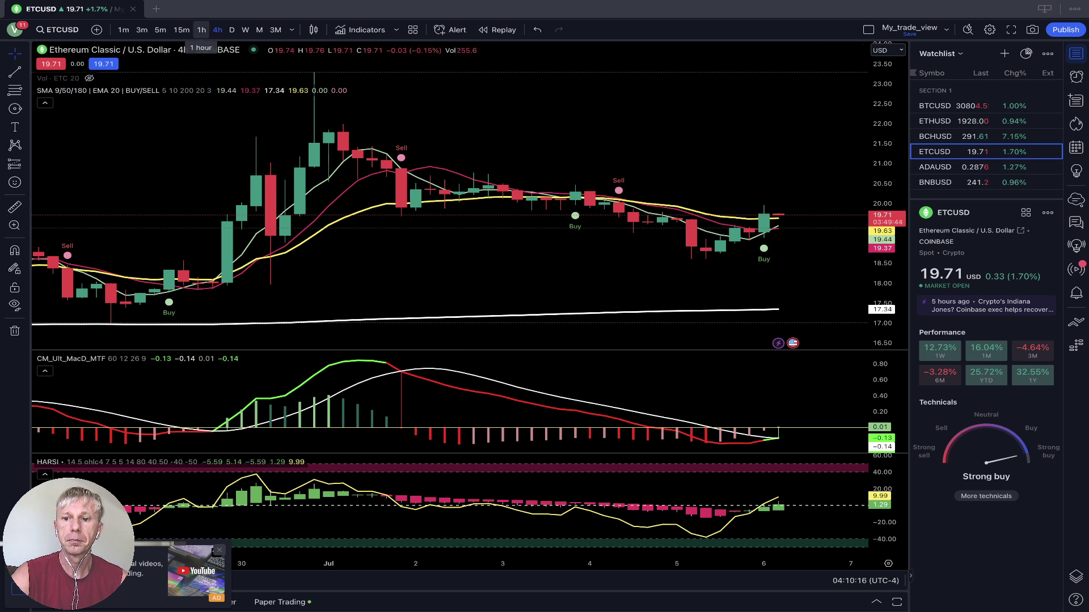
left_click(201, 30)
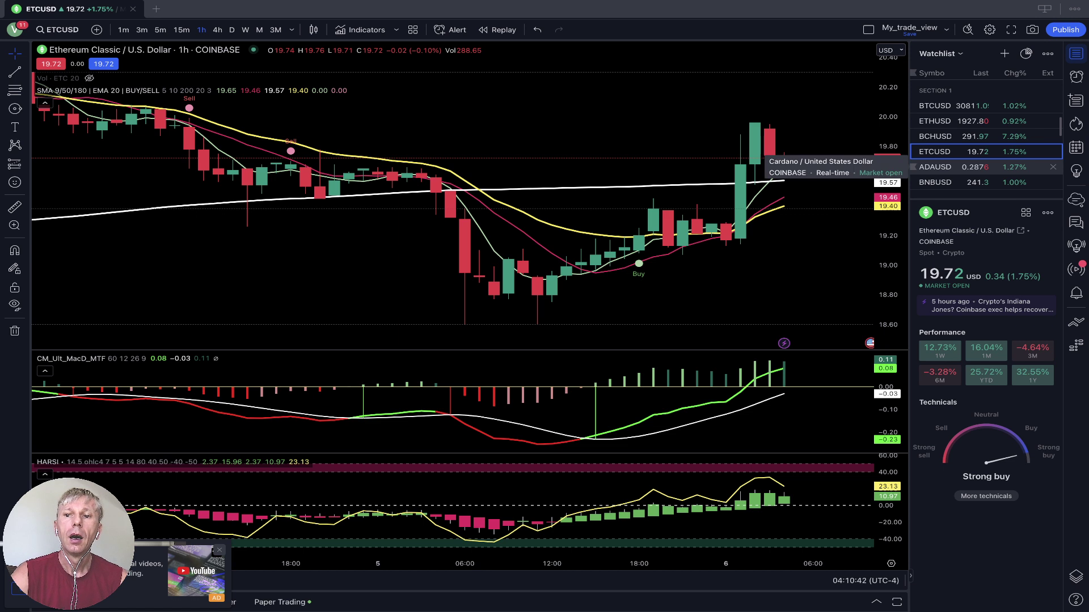
- Review the ADAUSD chart on the 1-hour, 4-hour and daily timeframes
left_click(935, 166)
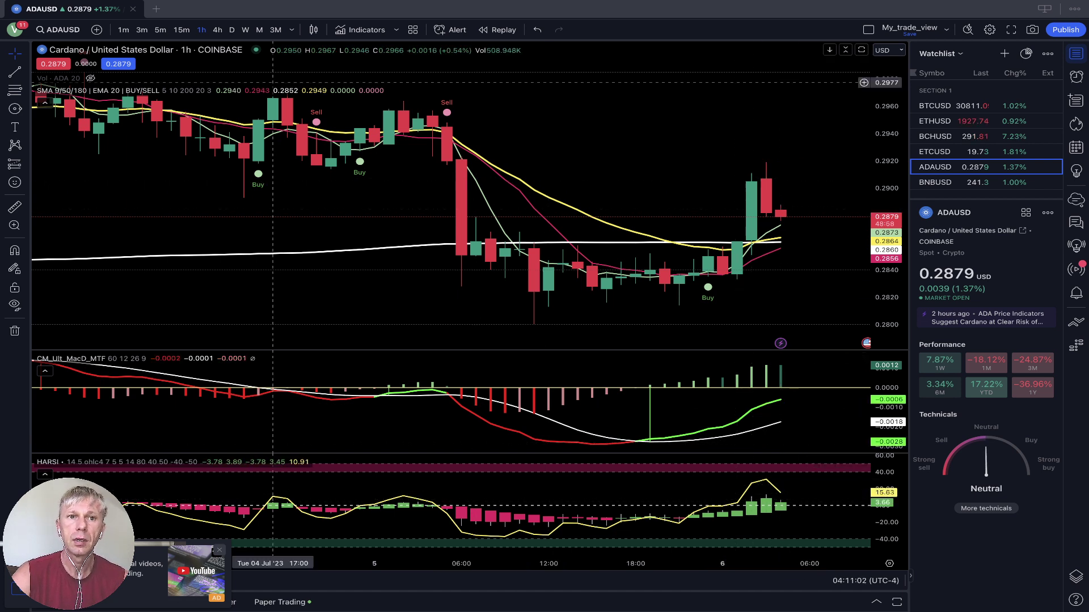
left_click(217, 30)
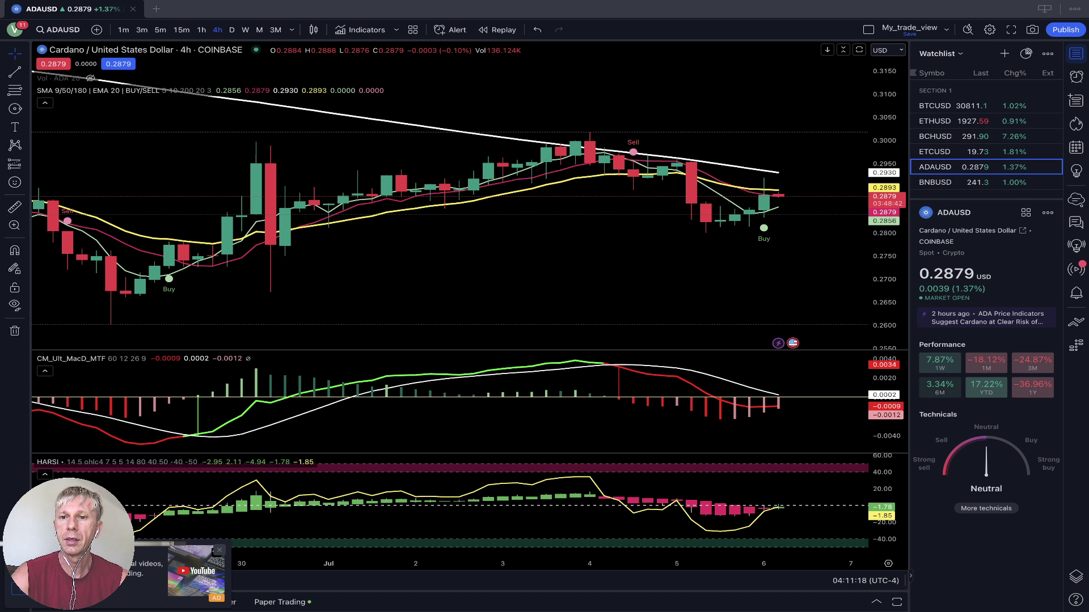
left_click(231, 30)
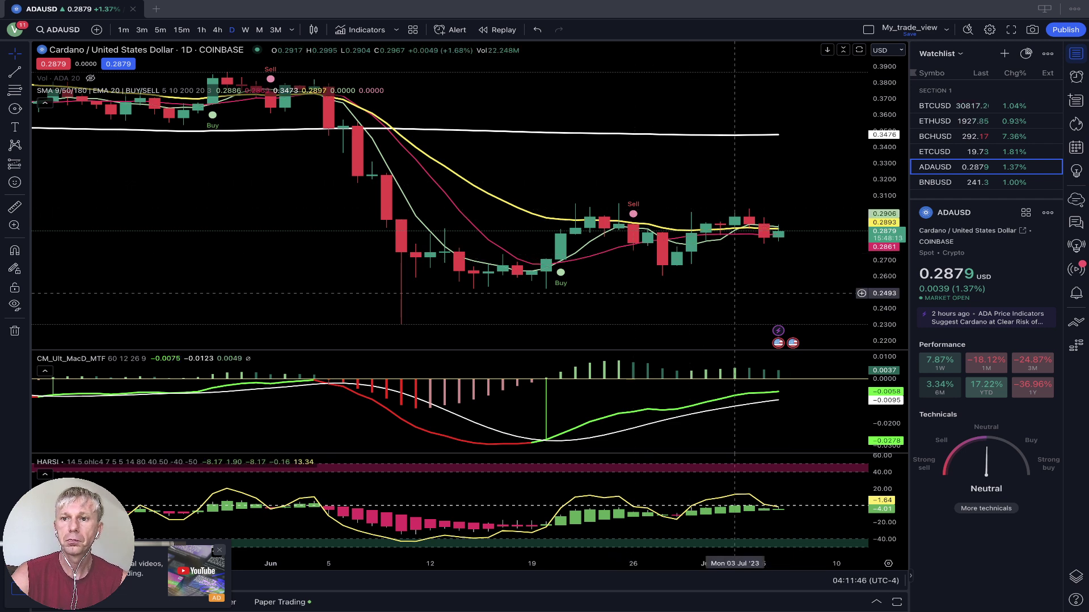
- Review the BNBUSD chart on the daily, 4-hour and 1-hour timeframes
left_click(964, 182)
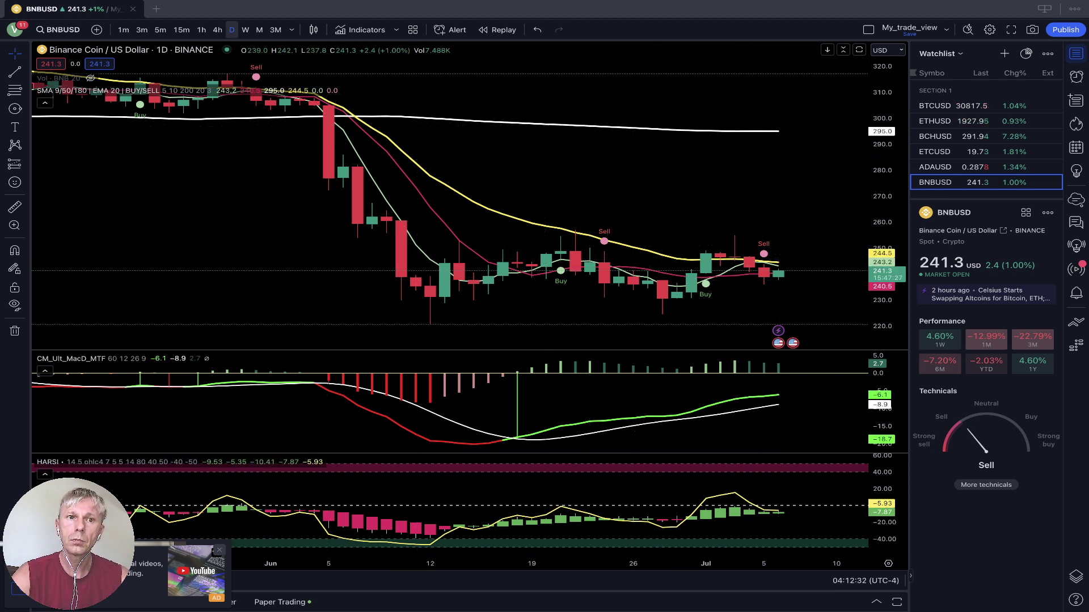
left_click(217, 29)
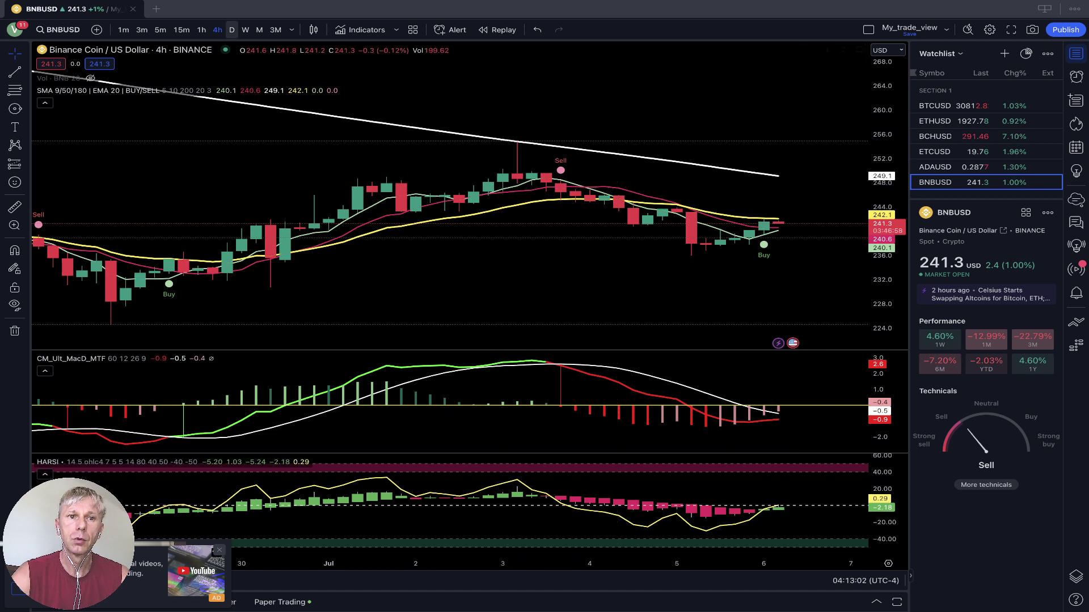
left_click(201, 30)
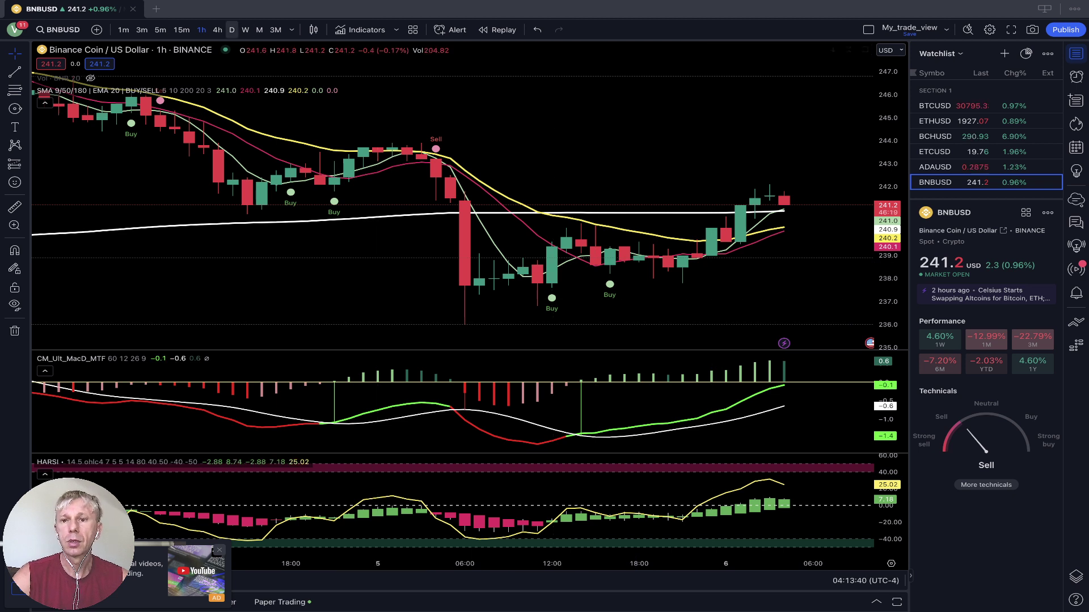
- Return to the daily timeframe and compare the BTCUSD, ETHUSD and BCHUSD charts
left_click(232, 30)
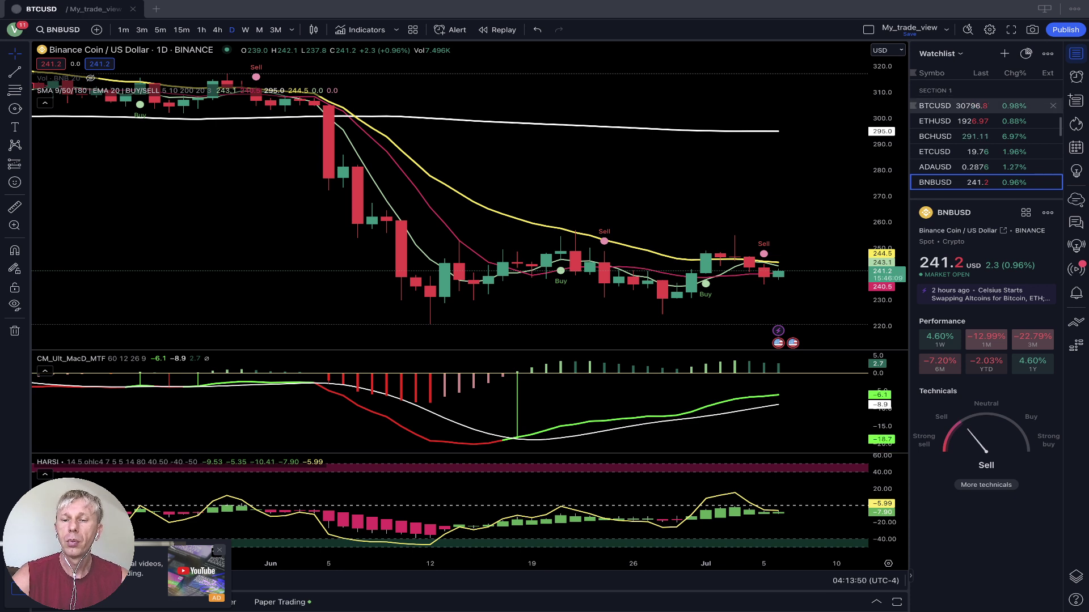
left_click(952, 106)
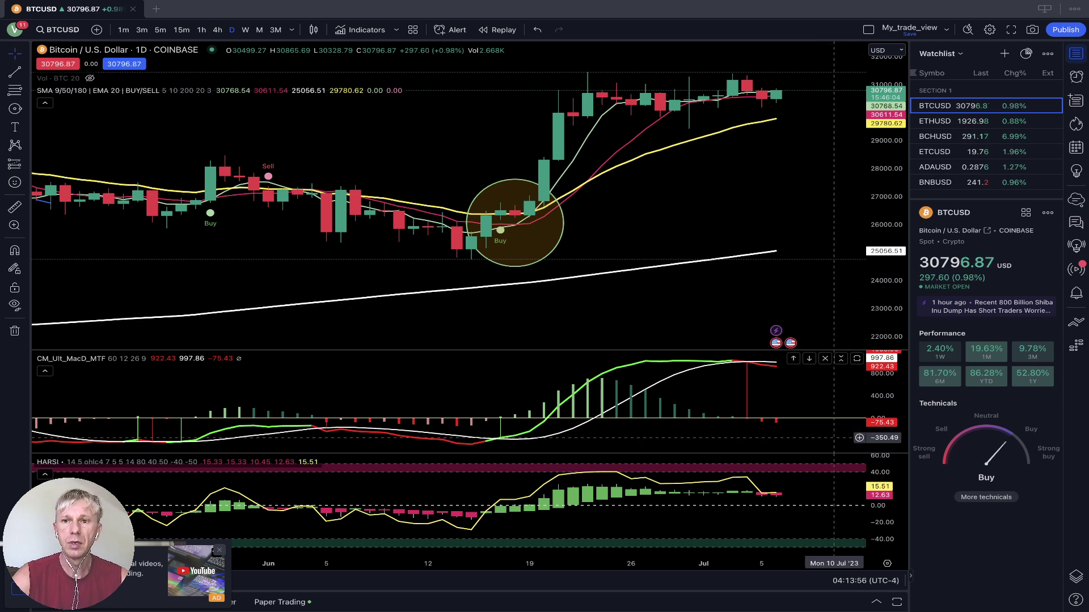
left_click(941, 120)
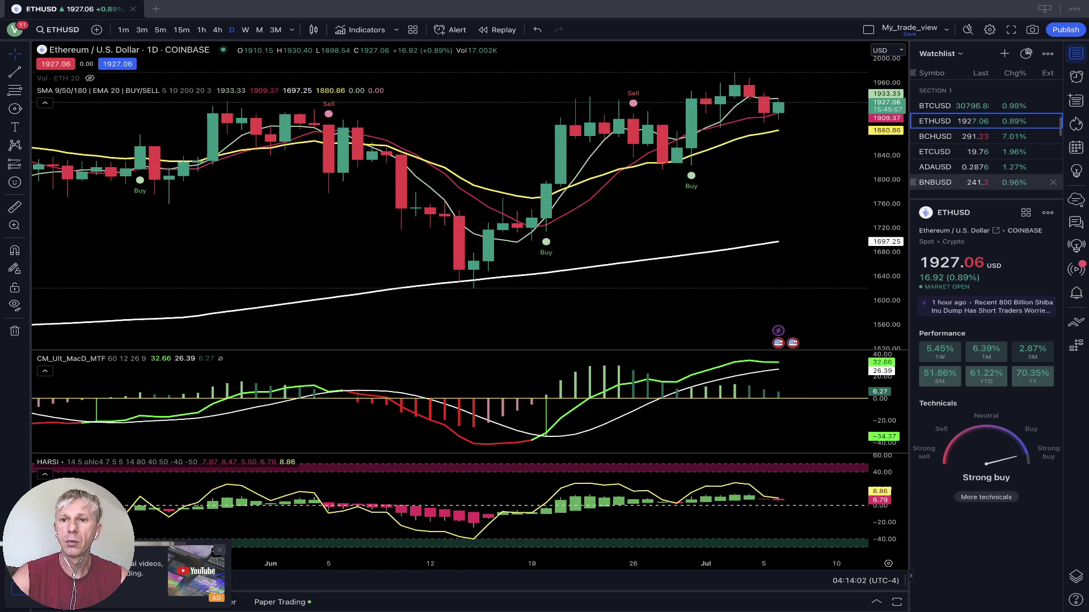
left_click(936, 136)
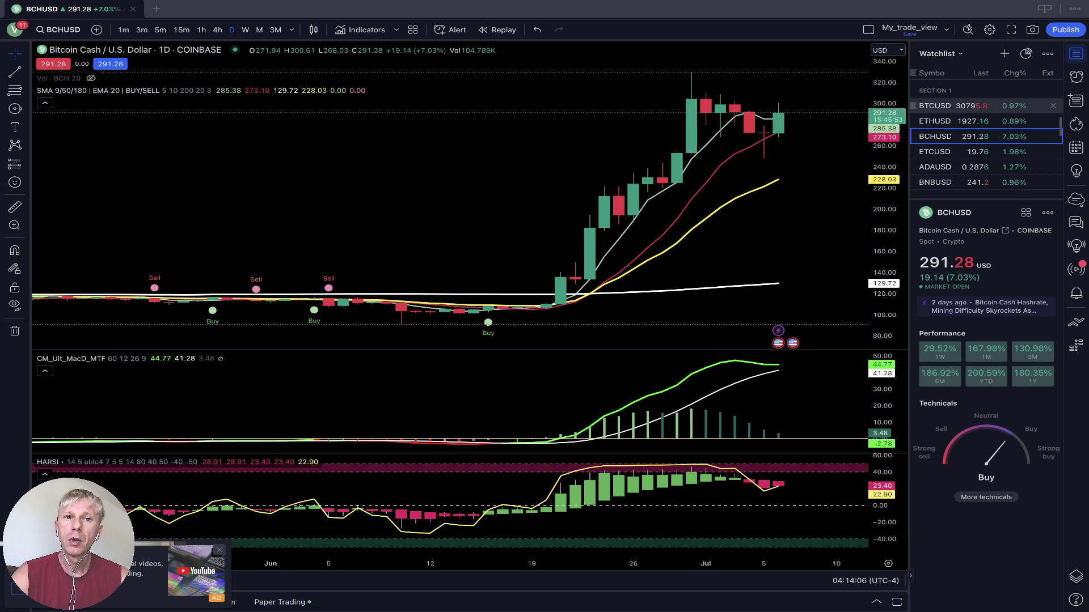
- Compare the BTCUSD, ETHUSD and BCHUSD charts on the 4-hour timeframe
left_click(935, 106)
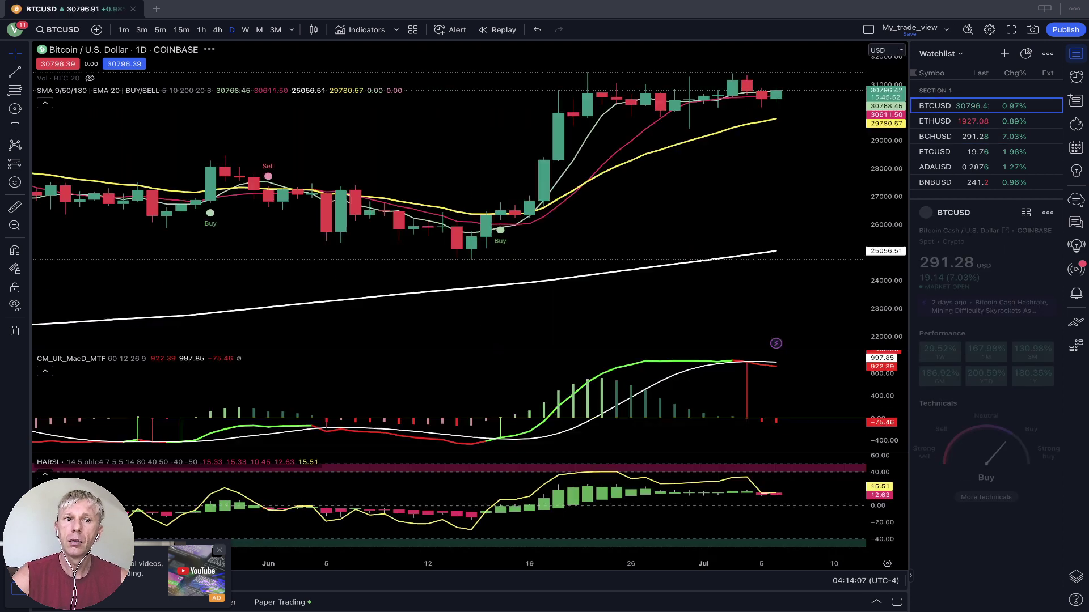
left_click(217, 30)
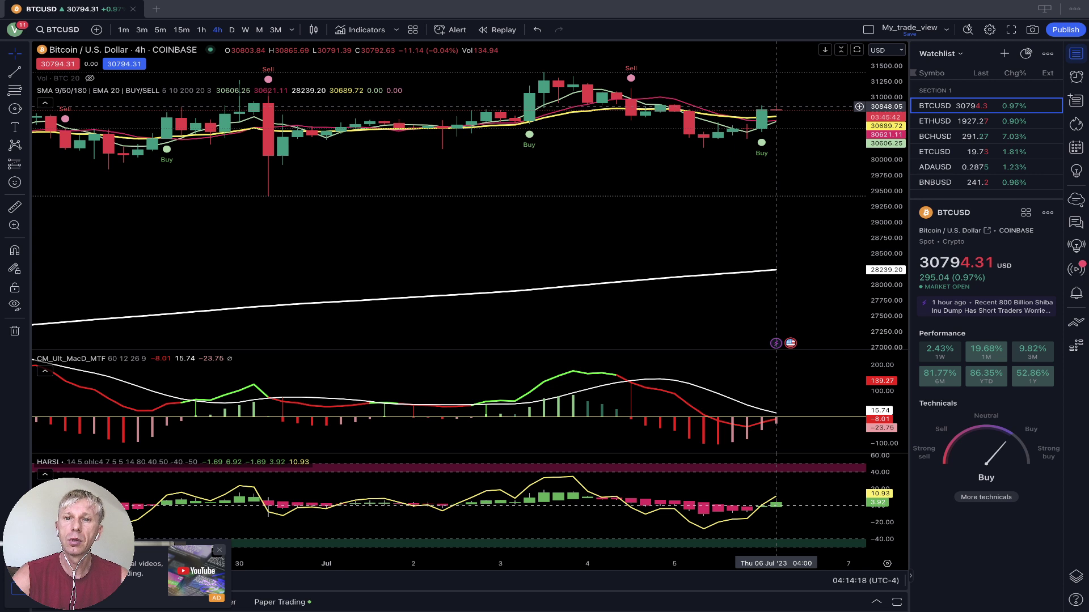
left_click(941, 121)
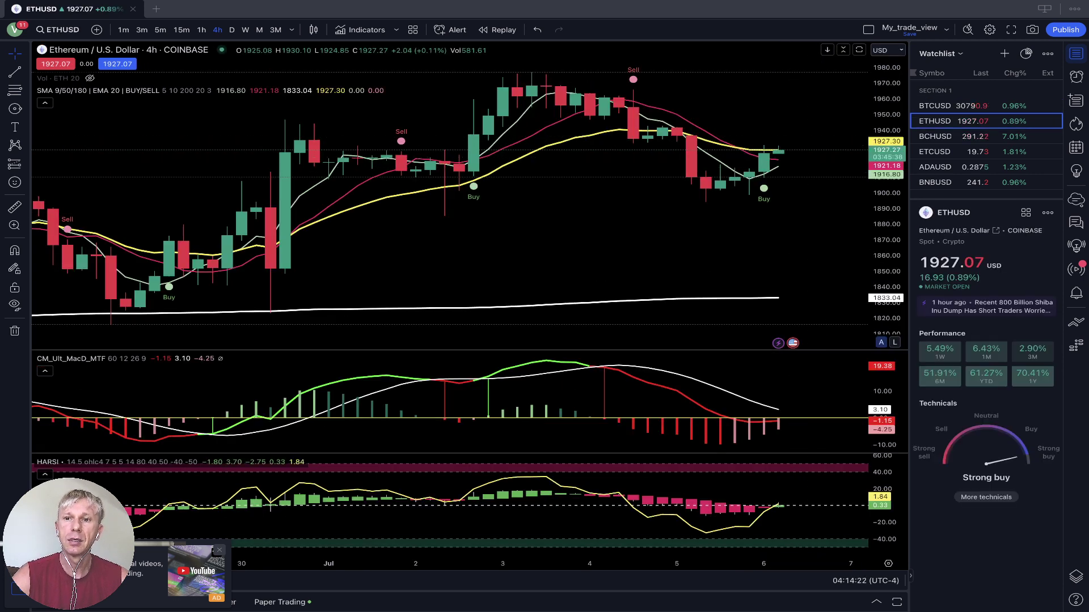
left_click(941, 137)
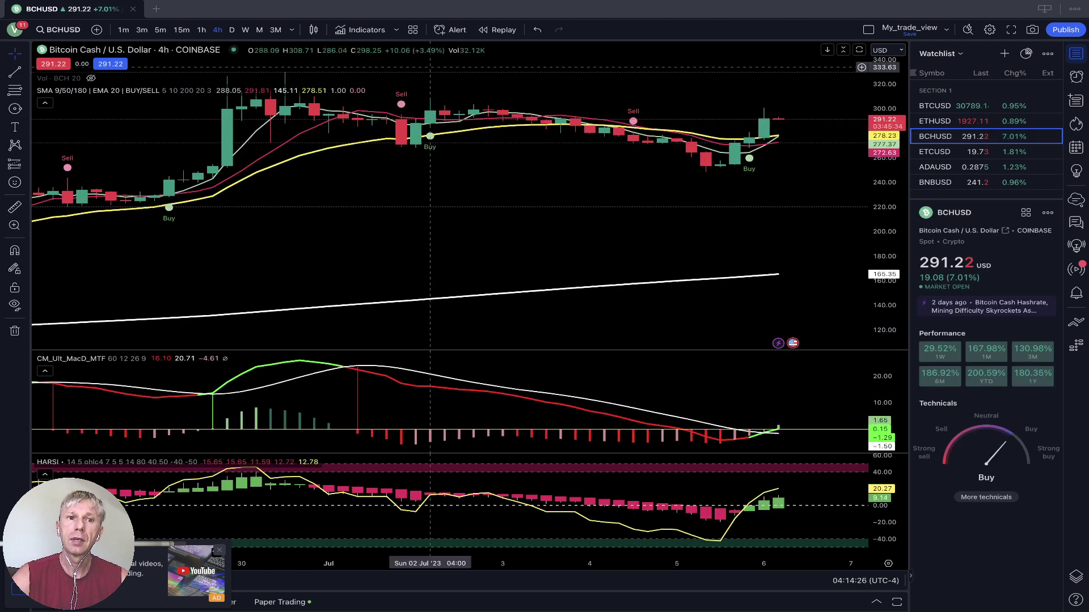
- Show BCHUSD on the 1-hour timeframe and compare it with the BTCUSD chart
left_click(201, 29)
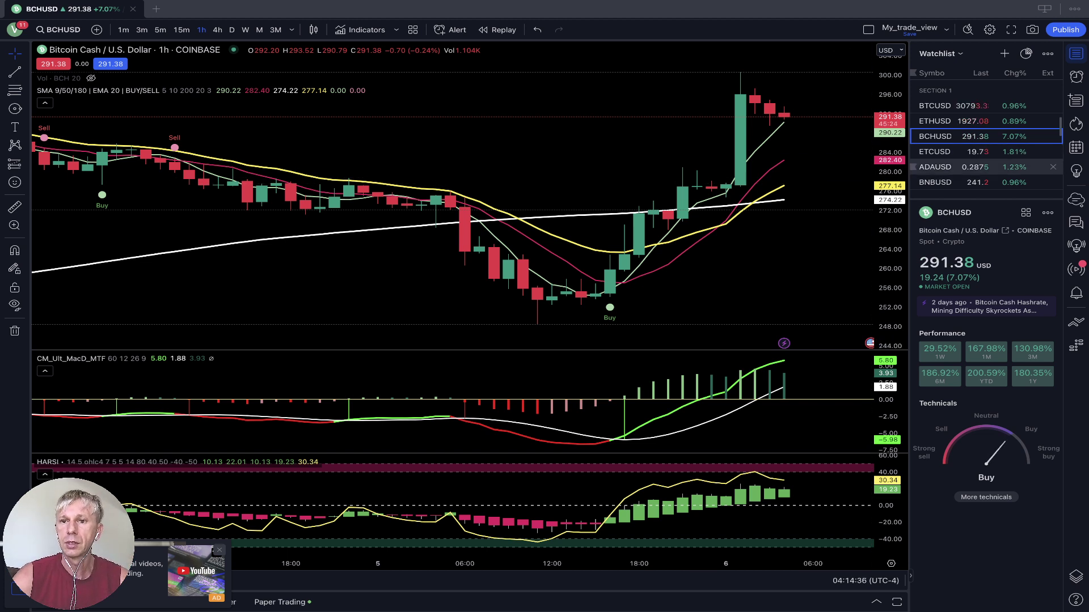
left_click(941, 106)
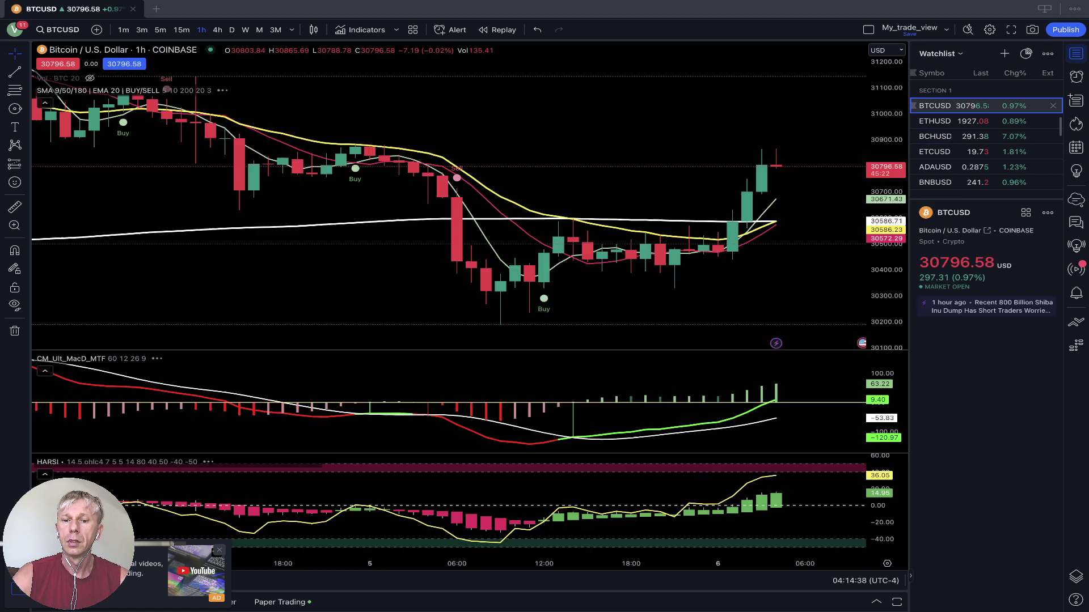